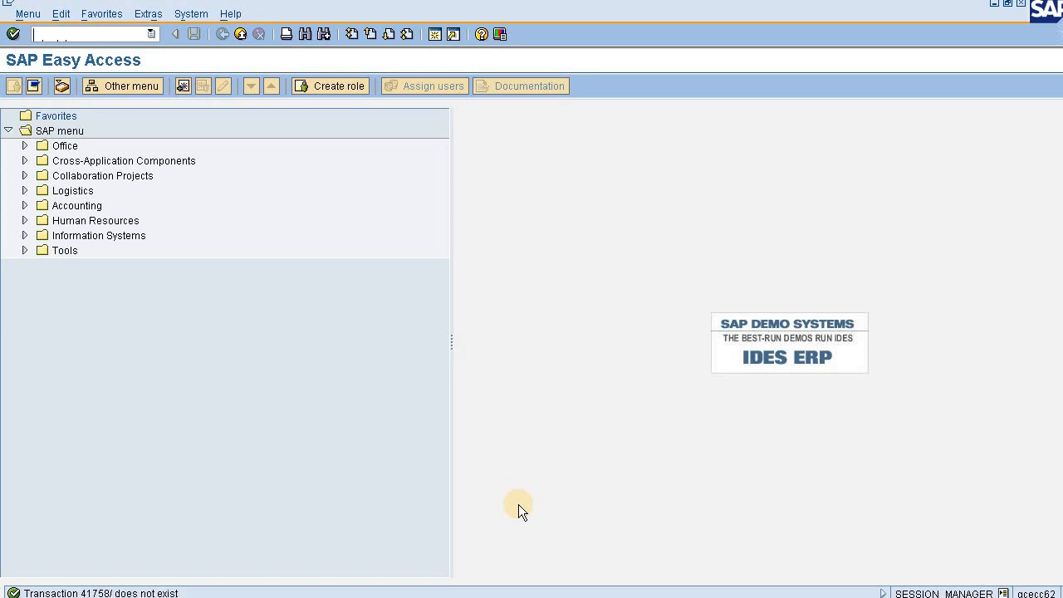
- Run transaction EC01 and open the navigation list of company codes from the organizational structure for Company code
type("ec01")
key("Return")
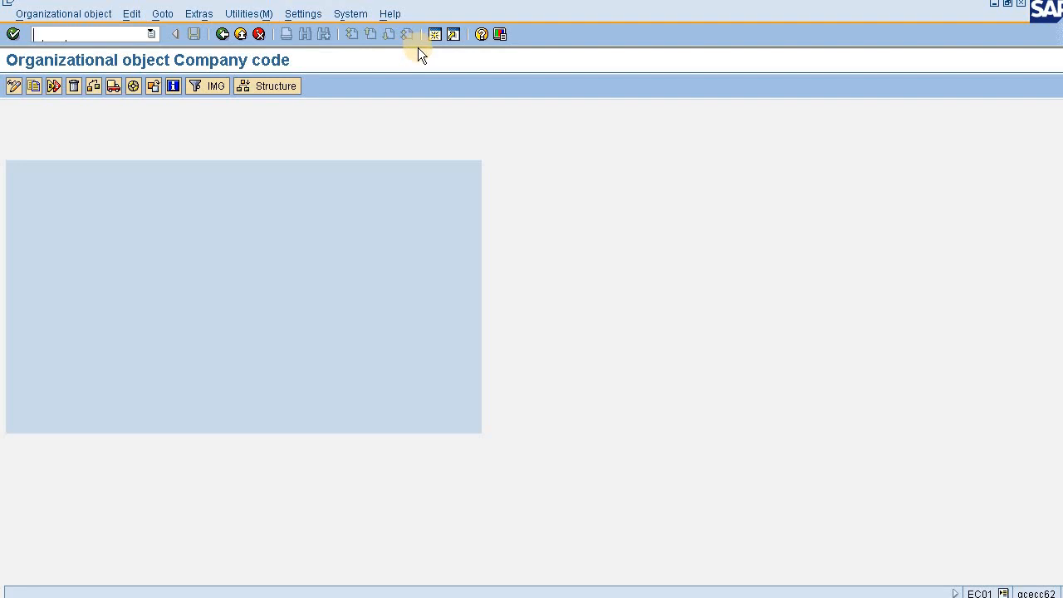
type("/n")
left_click(245, 85)
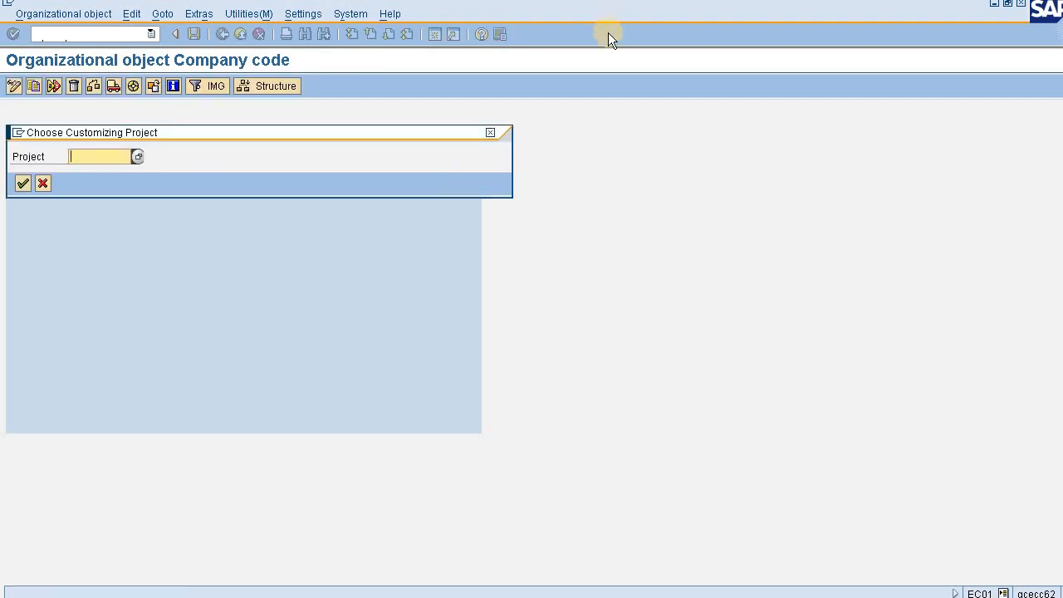
left_click(492, 133)
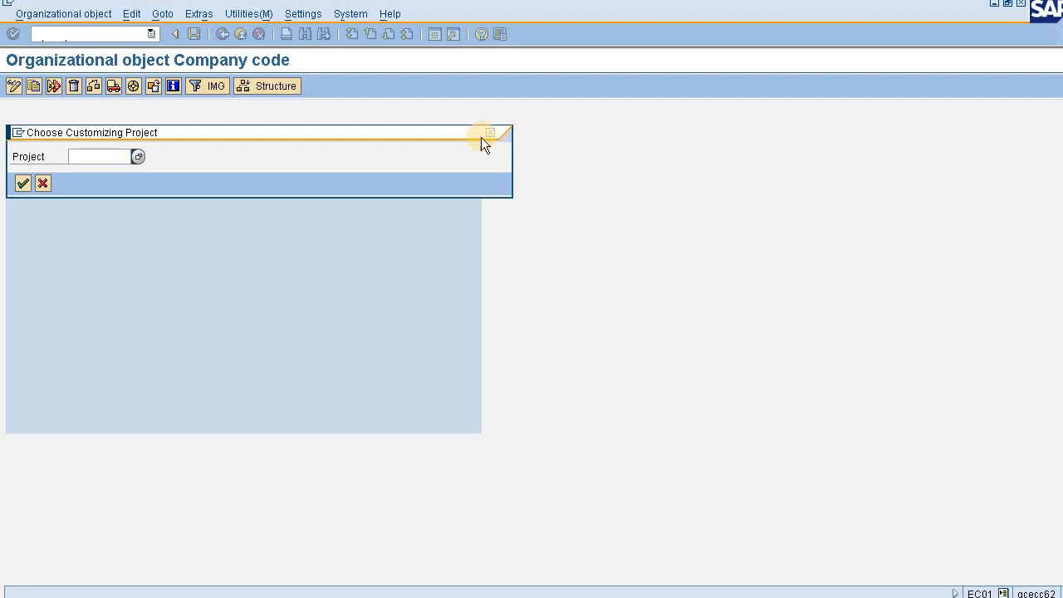
left_click(259, 84)
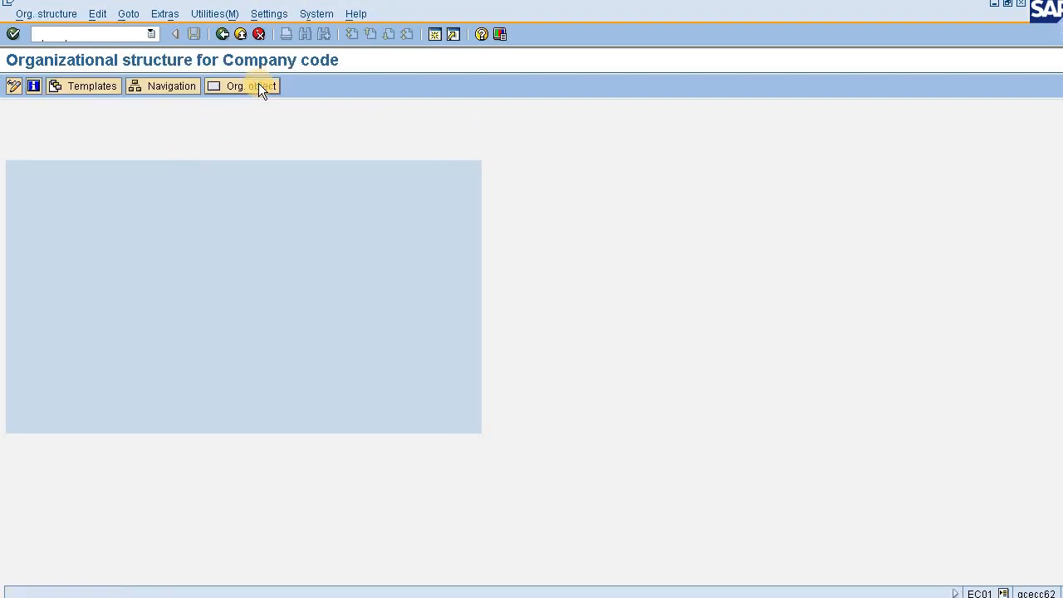
left_click(154, 89)
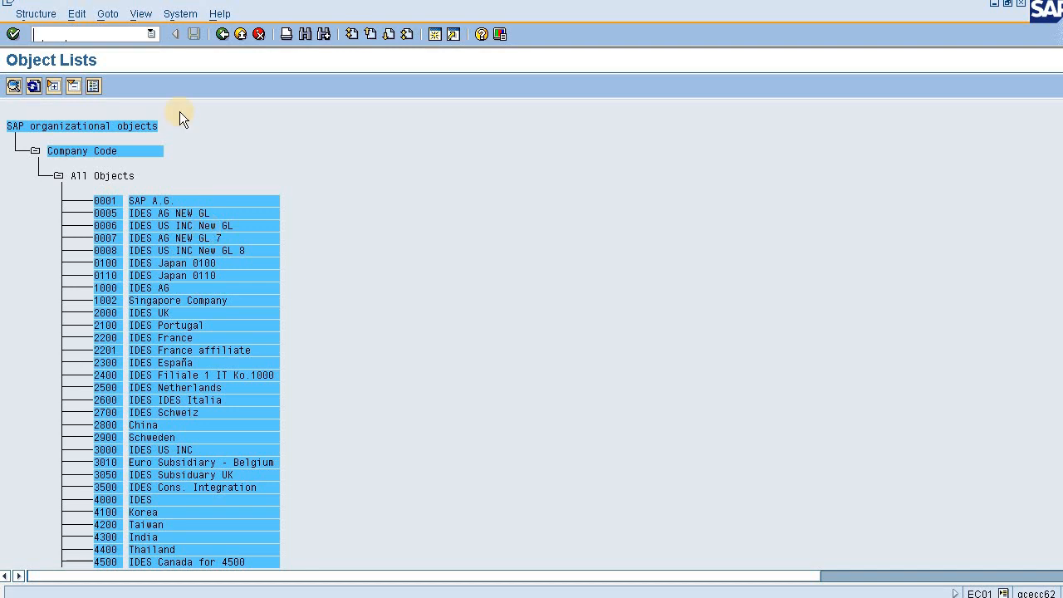
- Search the company code list for "abc", go to company code ABC and open its navigation structure
left_click(302, 35)
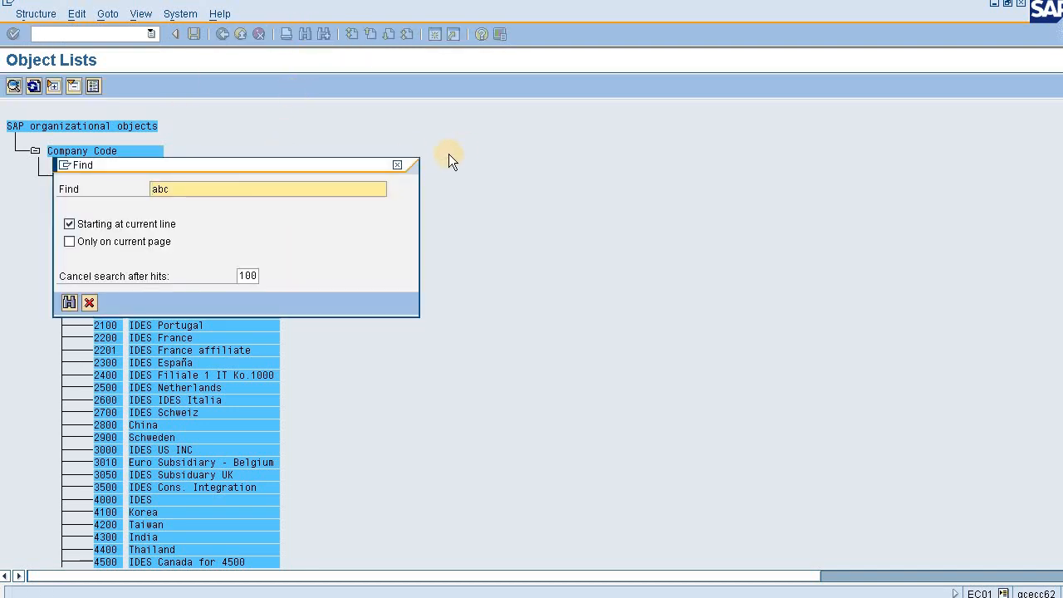
left_click(400, 165)
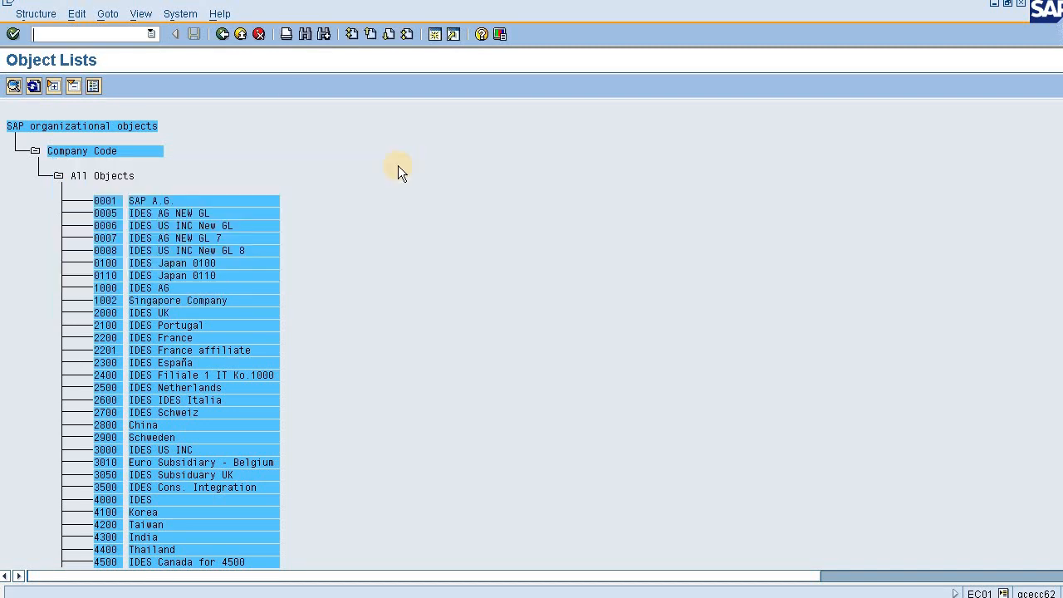
left_click(301, 34)
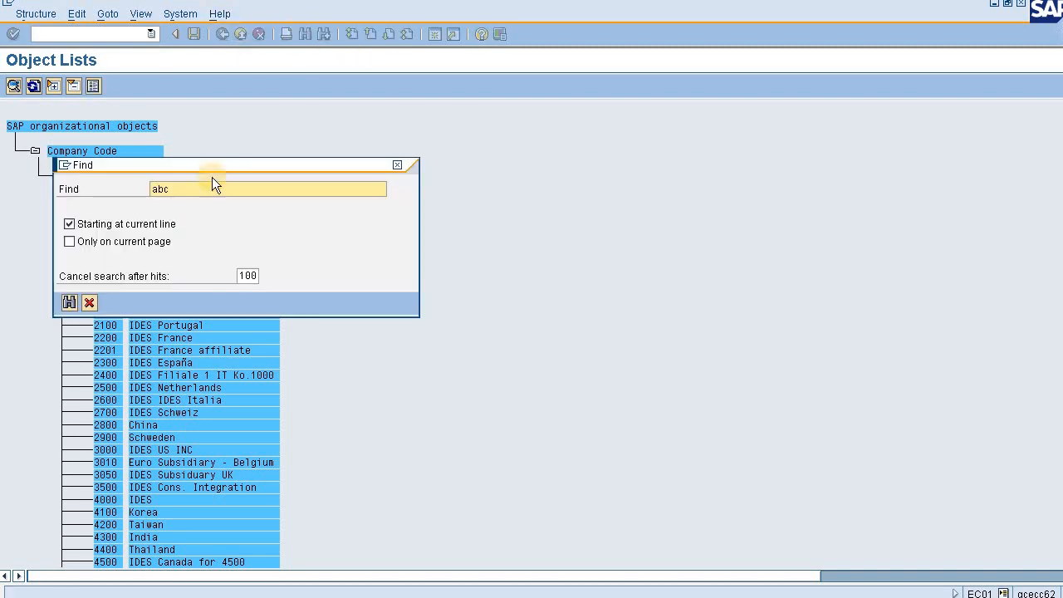
left_click(204, 190)
key("Tab")
key("Tab")
key("Tab")
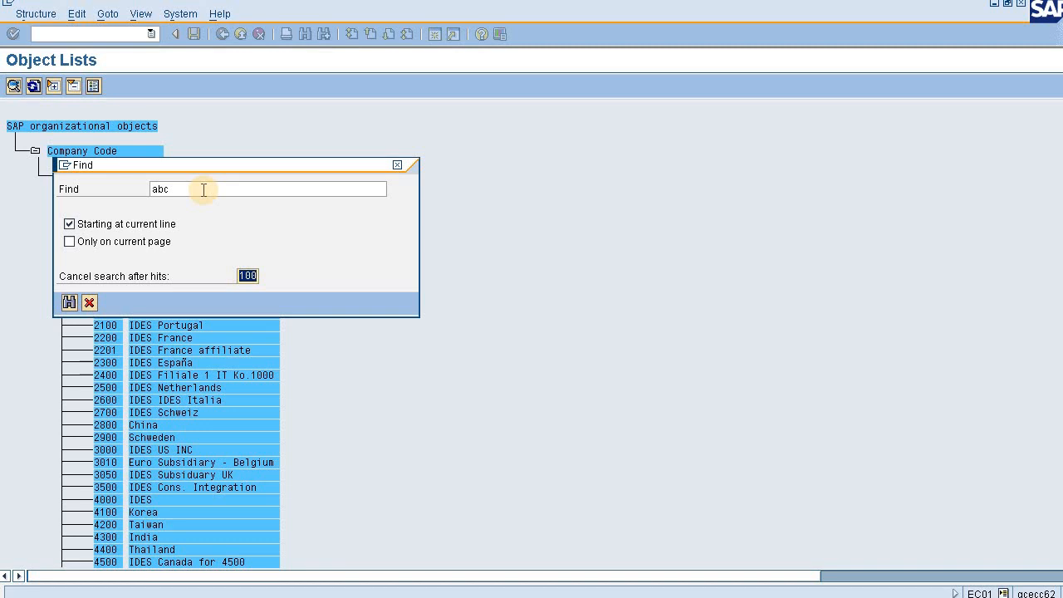
key("Return")
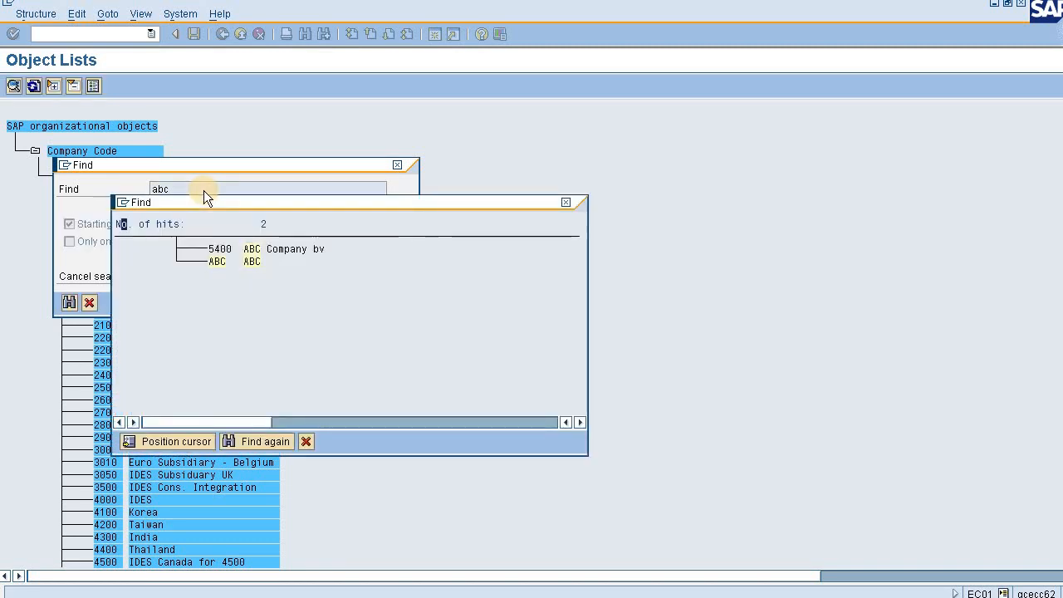
left_click(216, 260)
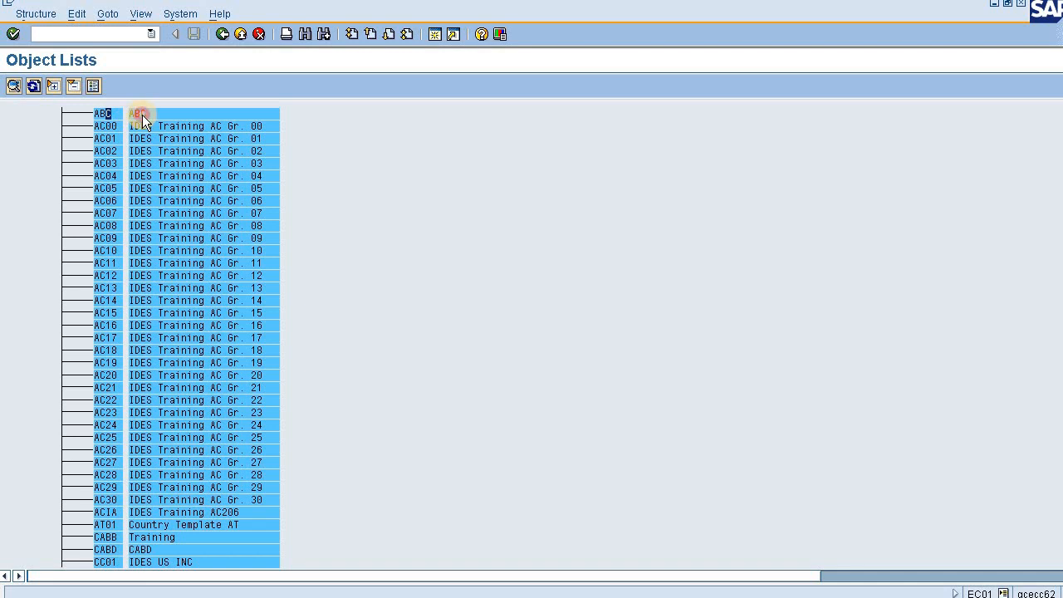
double_click(142, 114)
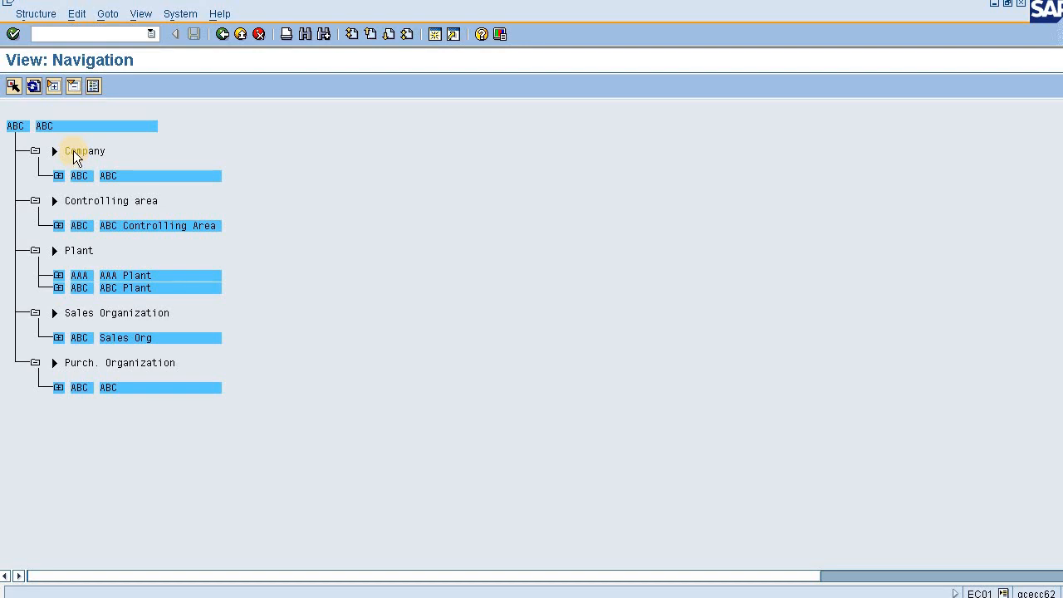
- Examine the company code assignments under the ABC company and the ABC controlling area, collapsing each node again
left_click(59, 176)
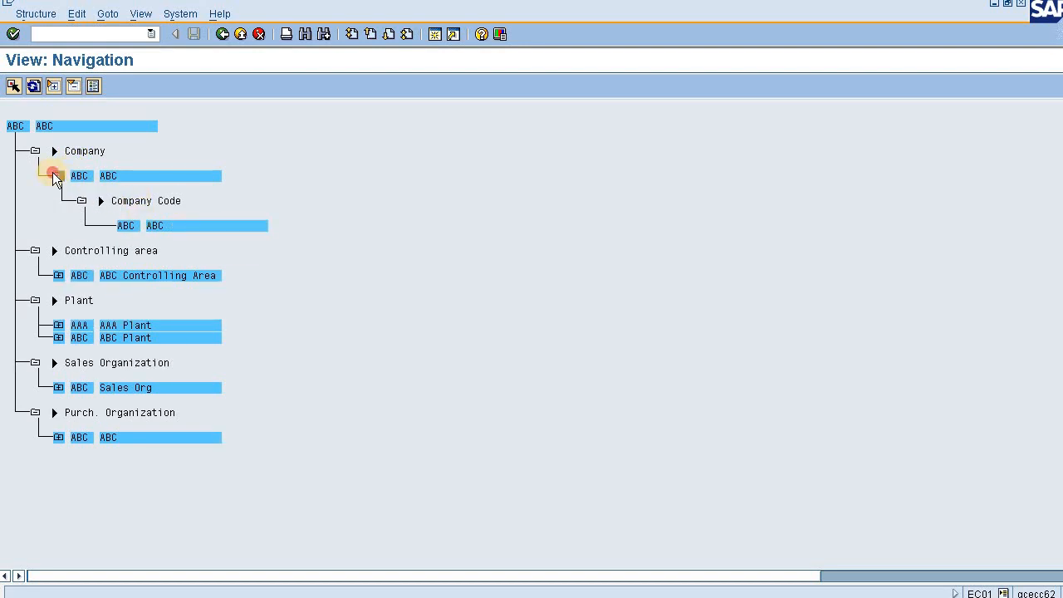
left_click(54, 176)
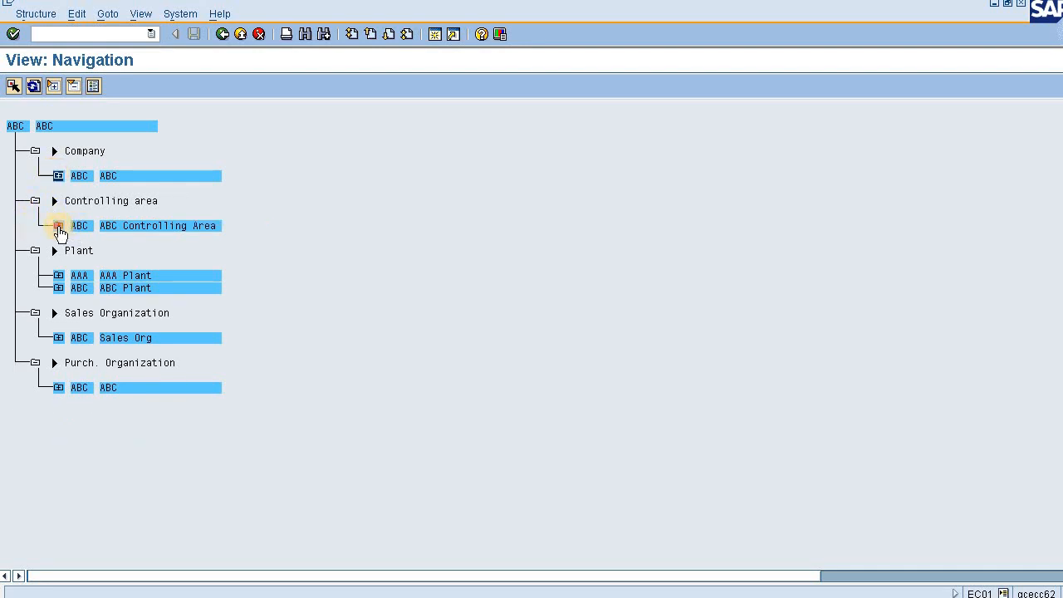
left_click(59, 226)
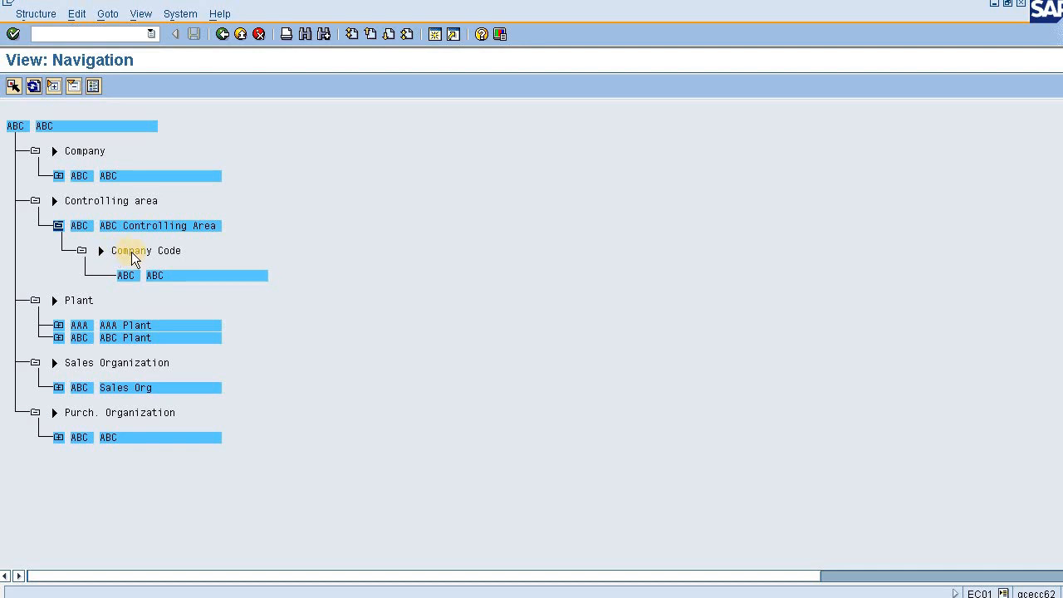
left_click(58, 227)
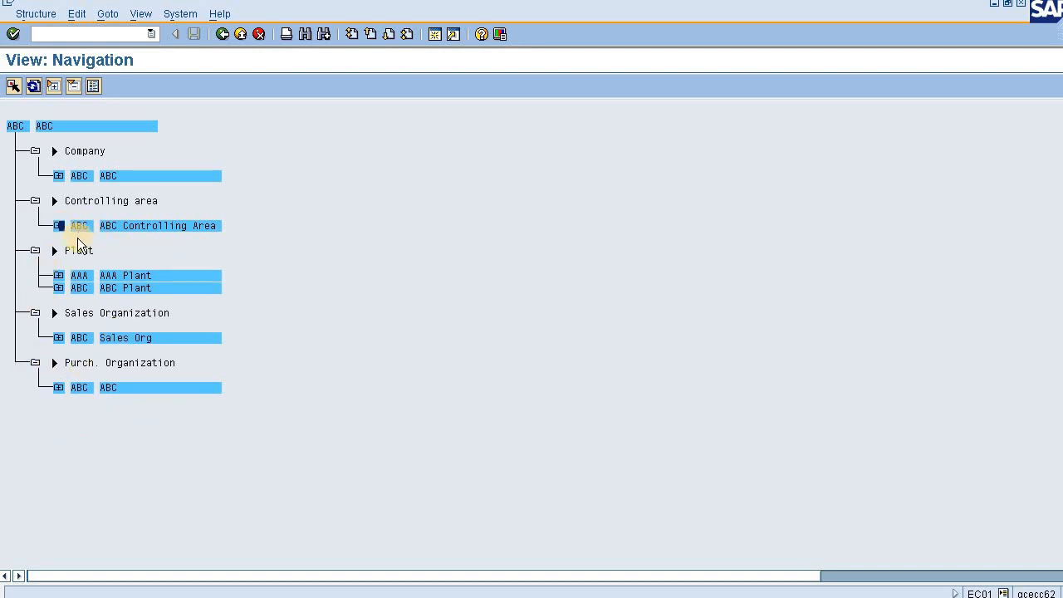
left_click(83, 314)
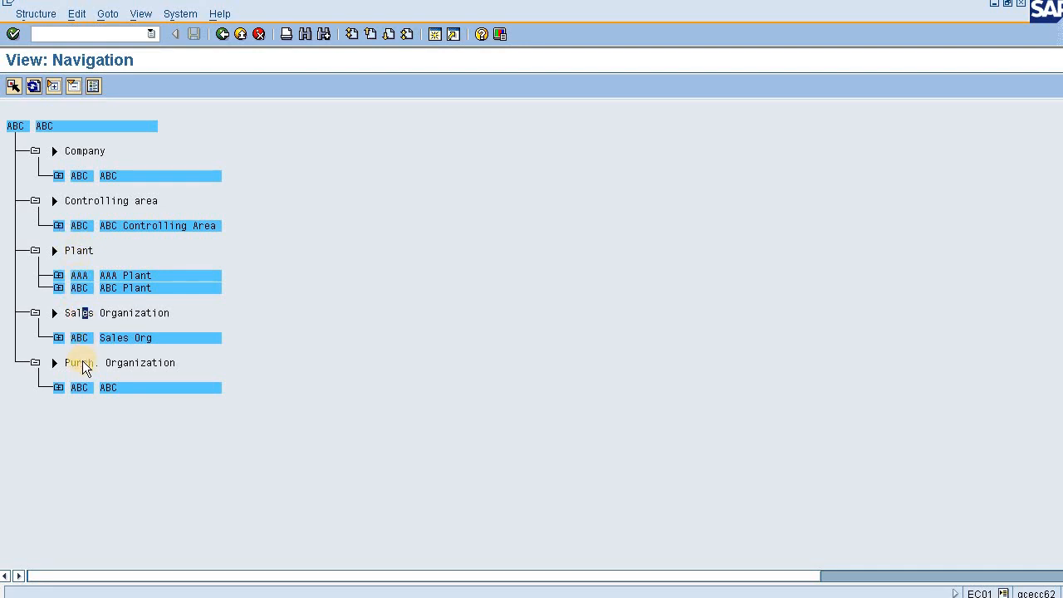
left_click(84, 363)
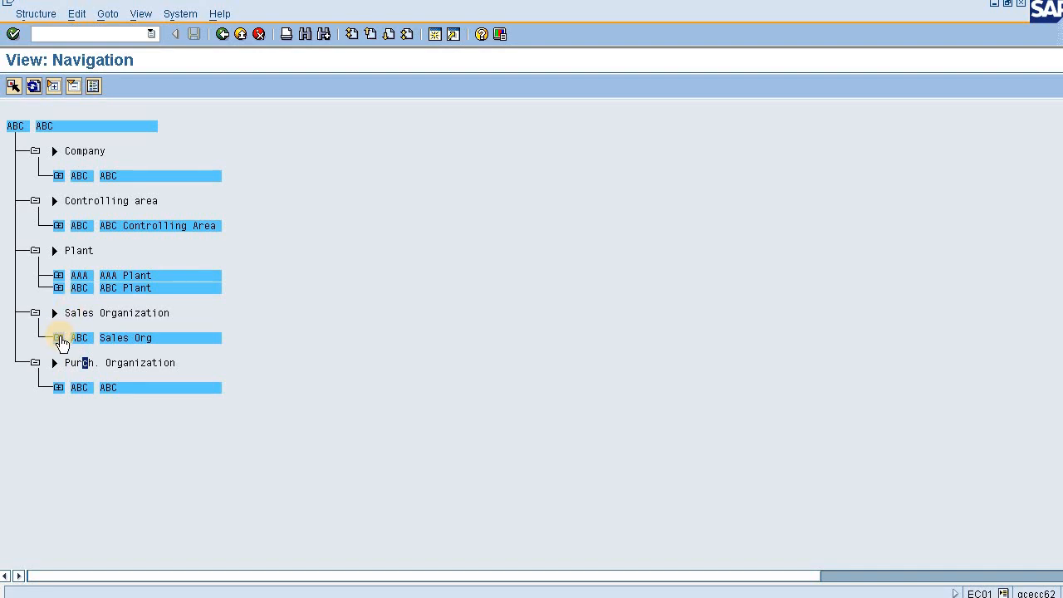
- Expand the ABC sales organization through distribution chain ABC AB to ABC Plant, review the plant's assignments and collapse the plant
left_click(59, 338)
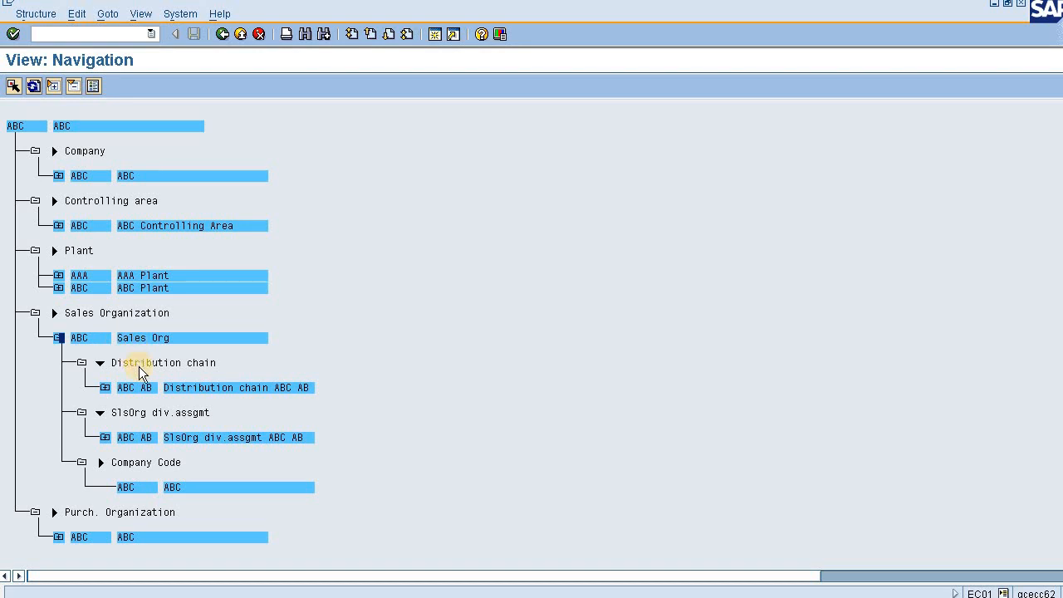
left_click(105, 388)
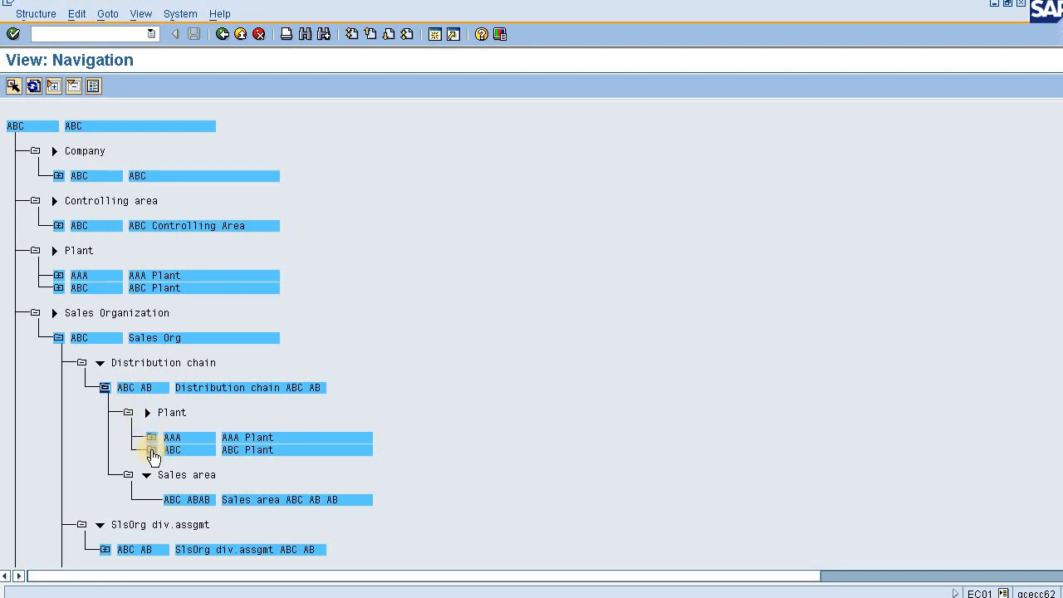
left_click(152, 450)
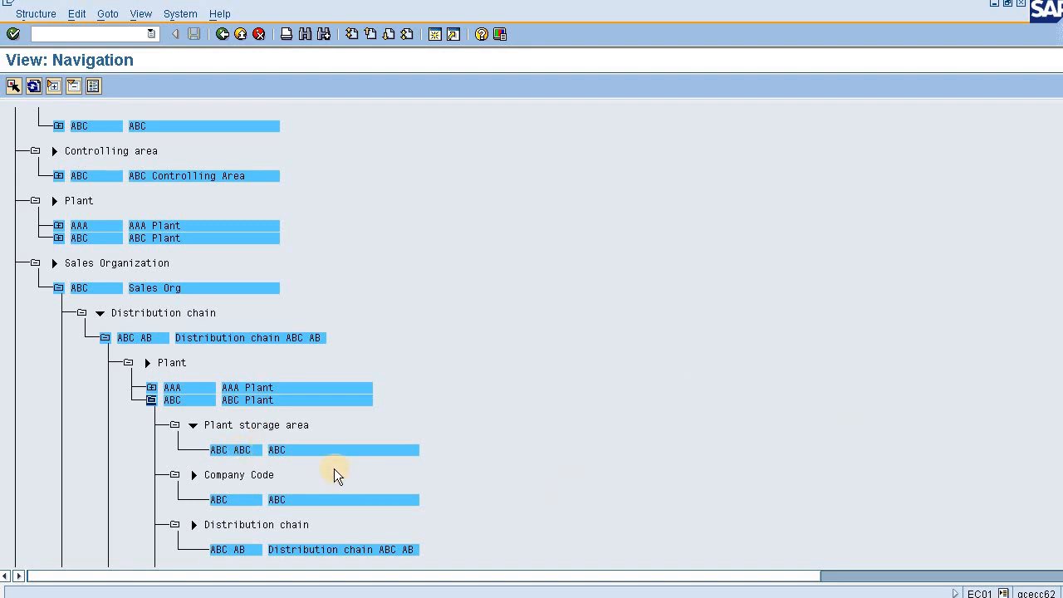
left_click(280, 429)
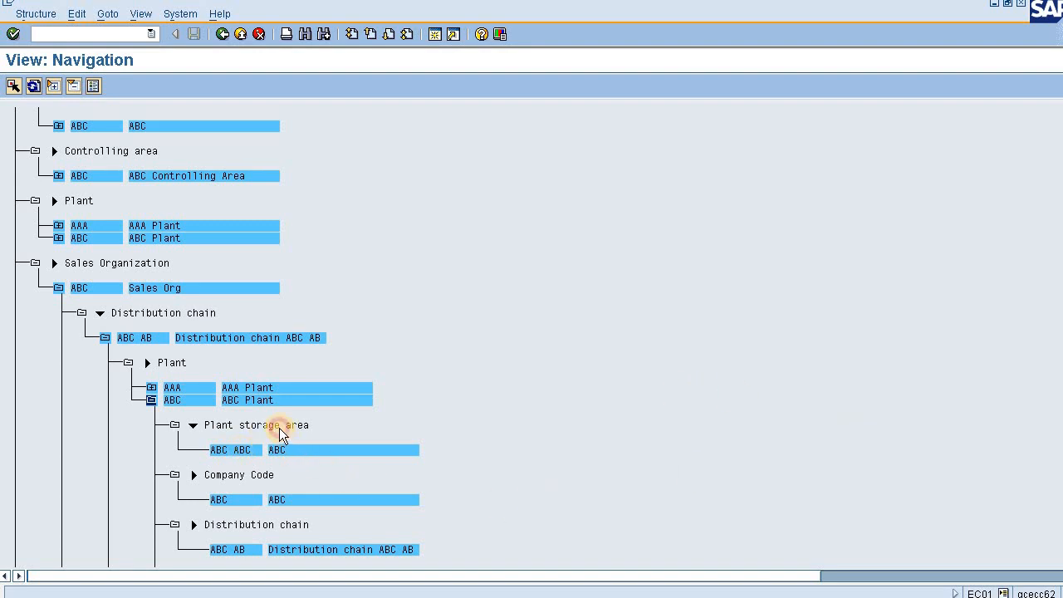
left_click(249, 477)
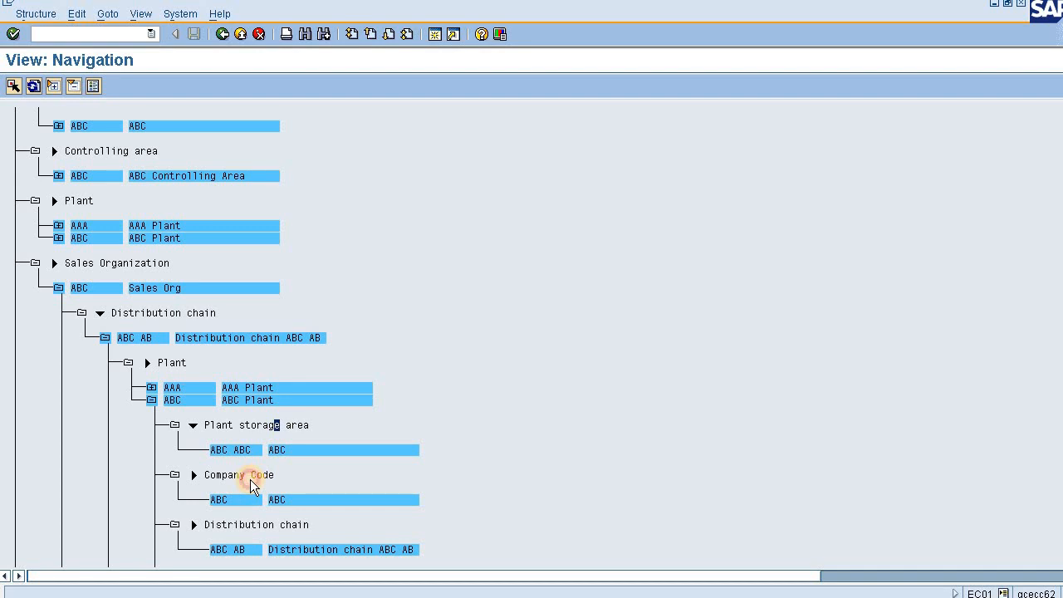
left_click(152, 402)
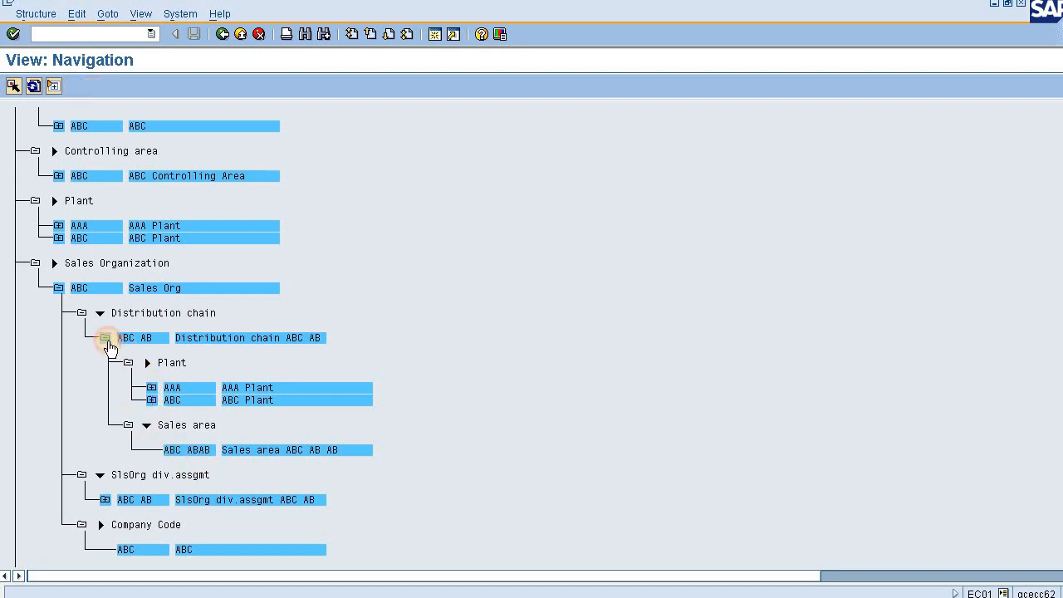
- Collapse distribution chain ABC AB, review the sales organization's division and company code assignments, and collapse the sales organization
left_click(104, 338)
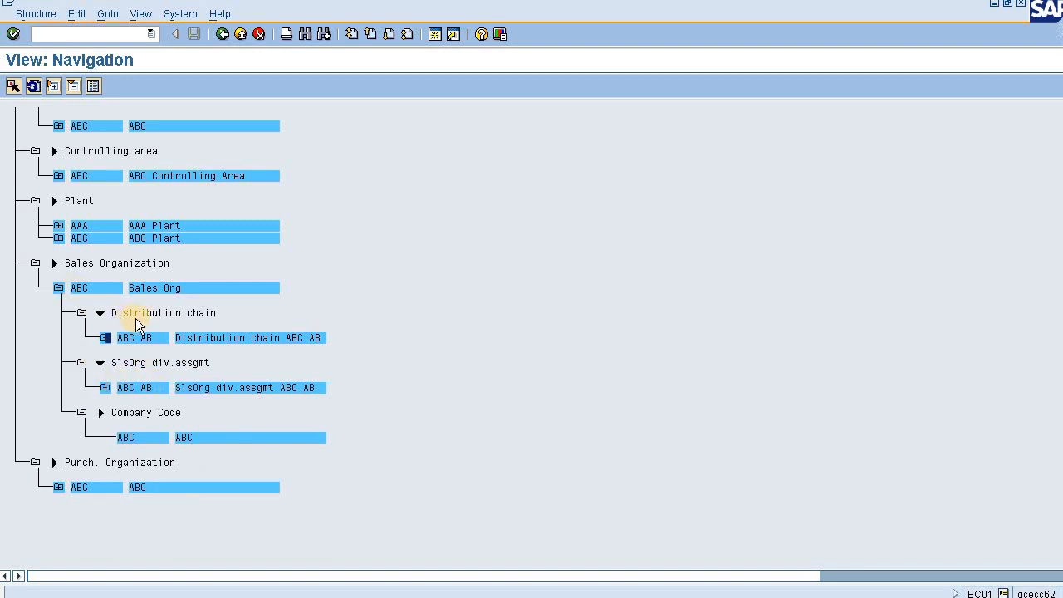
left_click(136, 365)
left_click(149, 414)
left_click(58, 288)
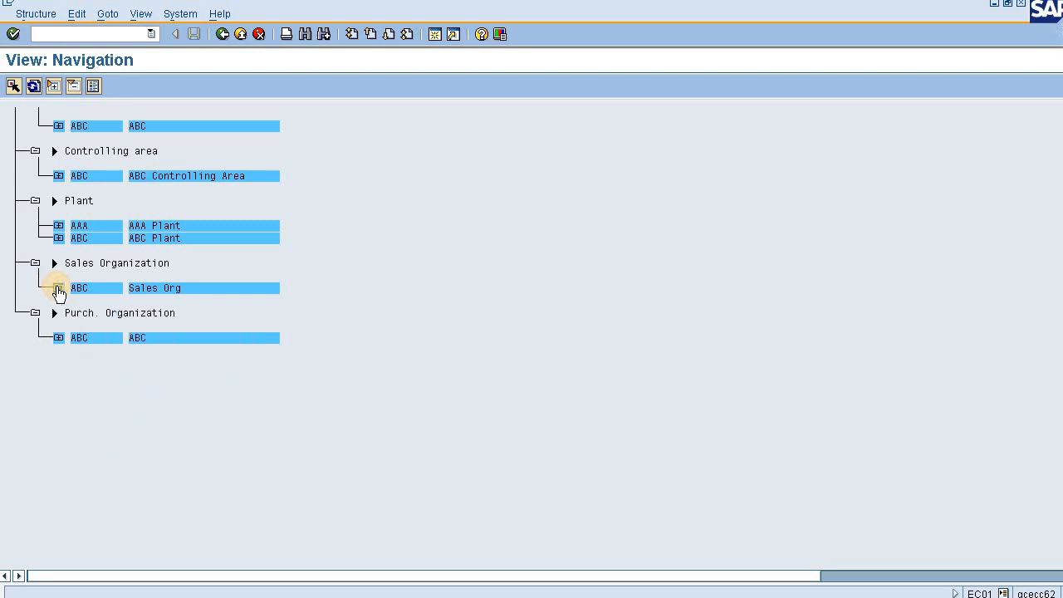
- Expand the ABC purchasing organization to examine its company code and plant assignments
left_click(56, 337)
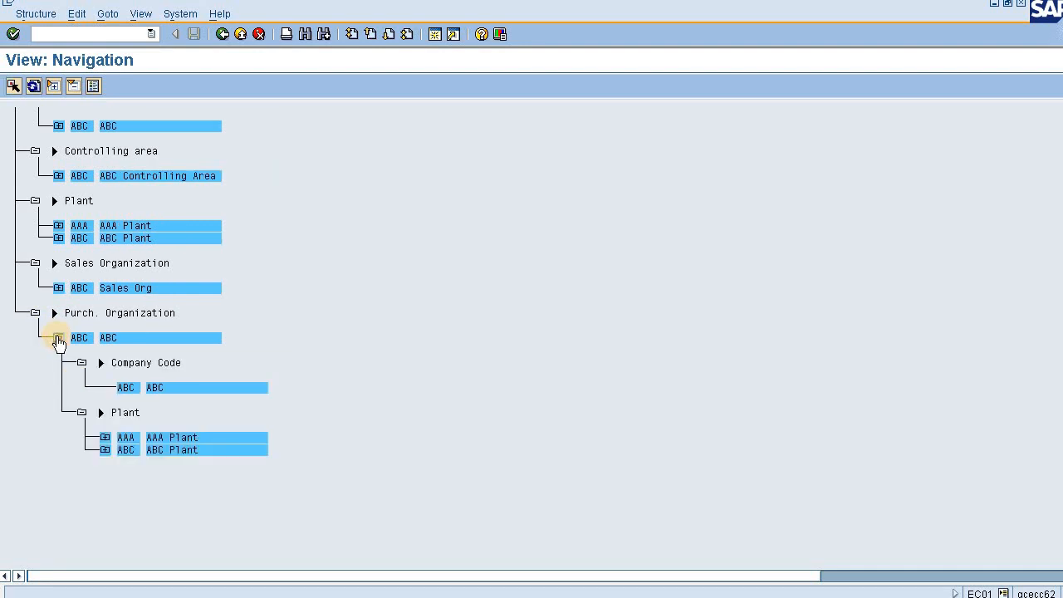